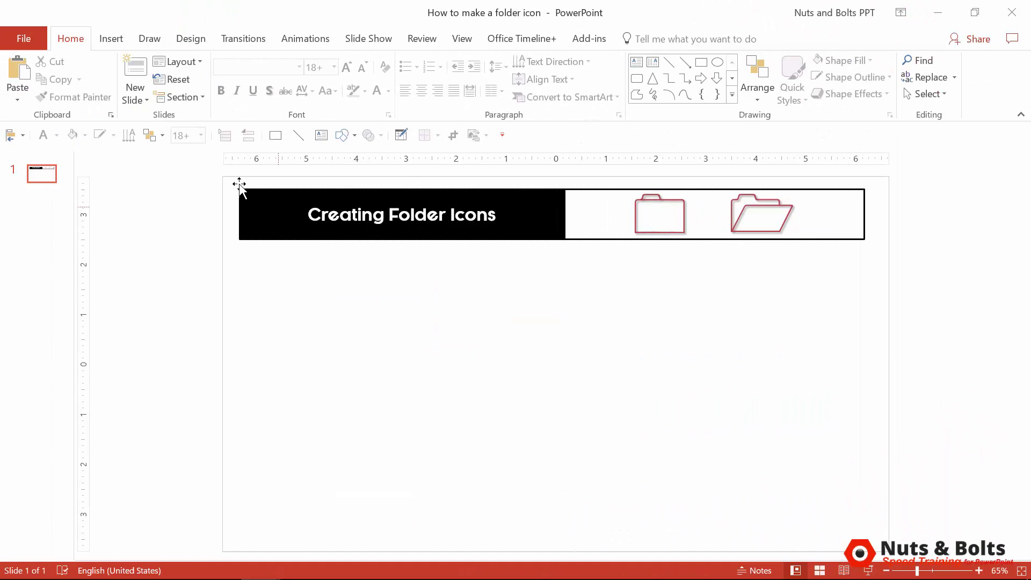
Draw a large blue rectangle below the slide header
{"action": "left_click", "coordinate": [110, 39]}
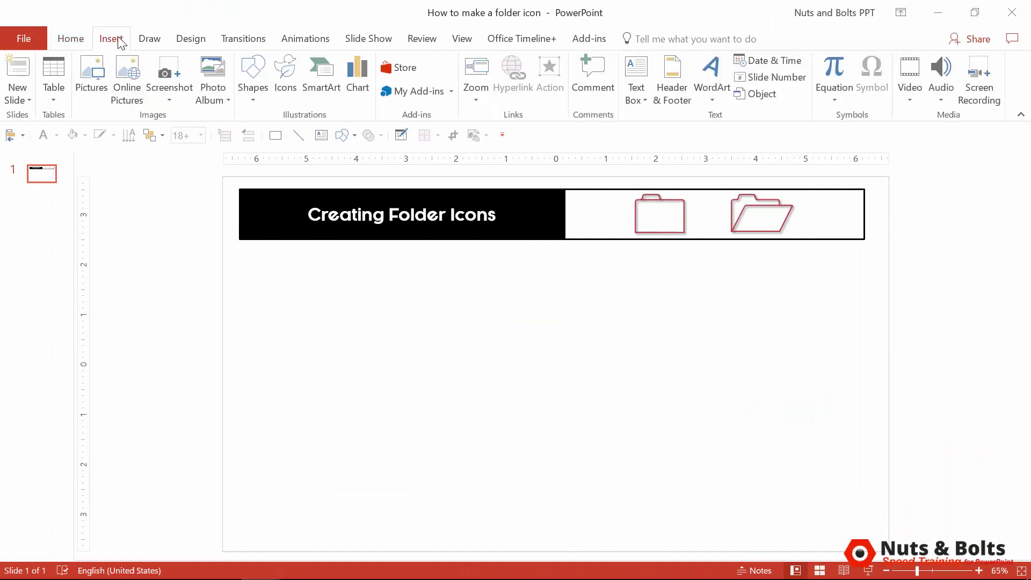
{"action": "left_click", "coordinate": [248, 93]}
{"action": "left_click", "coordinate": [246, 209]}
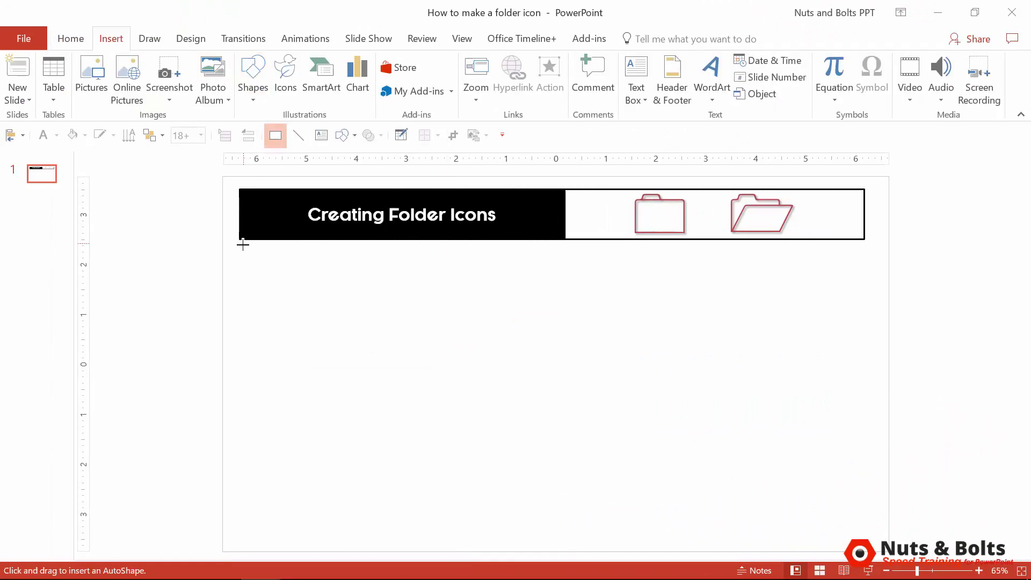
{"action": "mouse_move", "coordinate": [239, 248]}
{"action": "left_mouse_down"}
{"action": "mouse_move", "coordinate": [541, 455]}
{"action": "mouse_move", "coordinate": [717, 547]}
{"action": "left_mouse_up"}
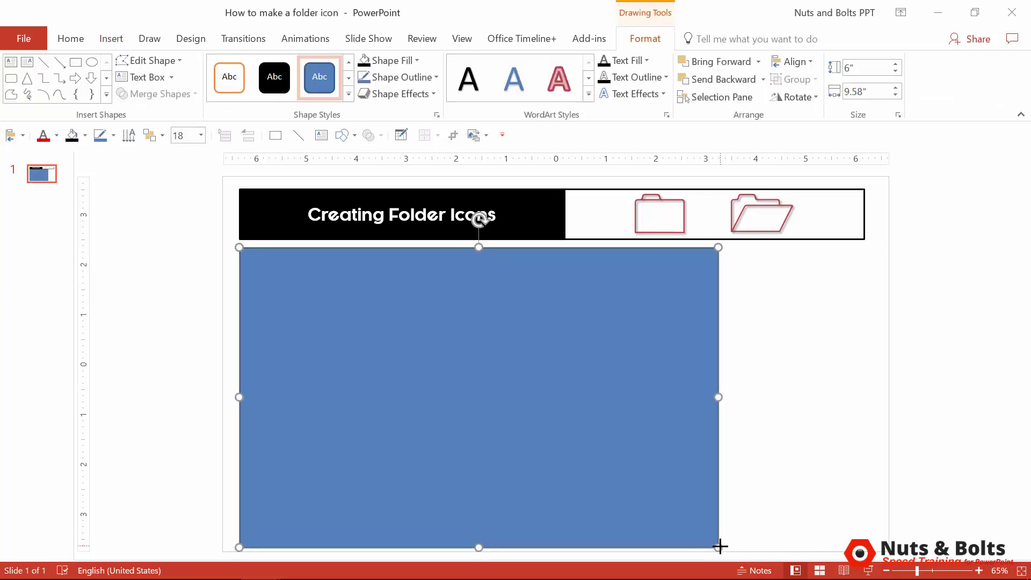
Add a text box over the rectangle reading '01' at 250-point font size
{"action": "left_click", "coordinate": [149, 79]}
{"action": "left_click_drag", "start_coordinate": [265, 281], "coordinate": [911, 527]}
{"action": "left_click_drag", "start_coordinate": [827, 525], "coordinate": [827, 511]}
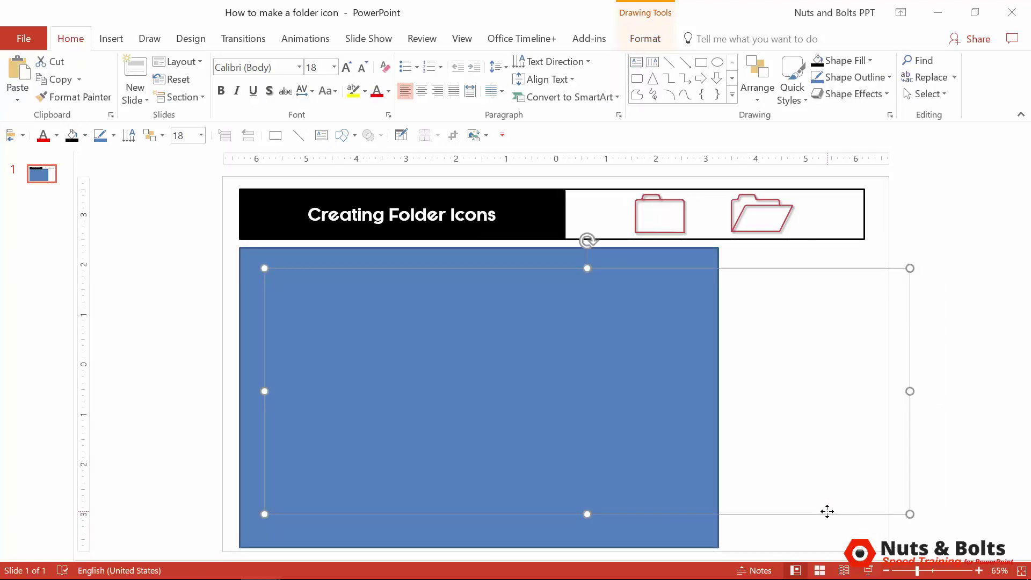
{"action": "type", "text": "01"}
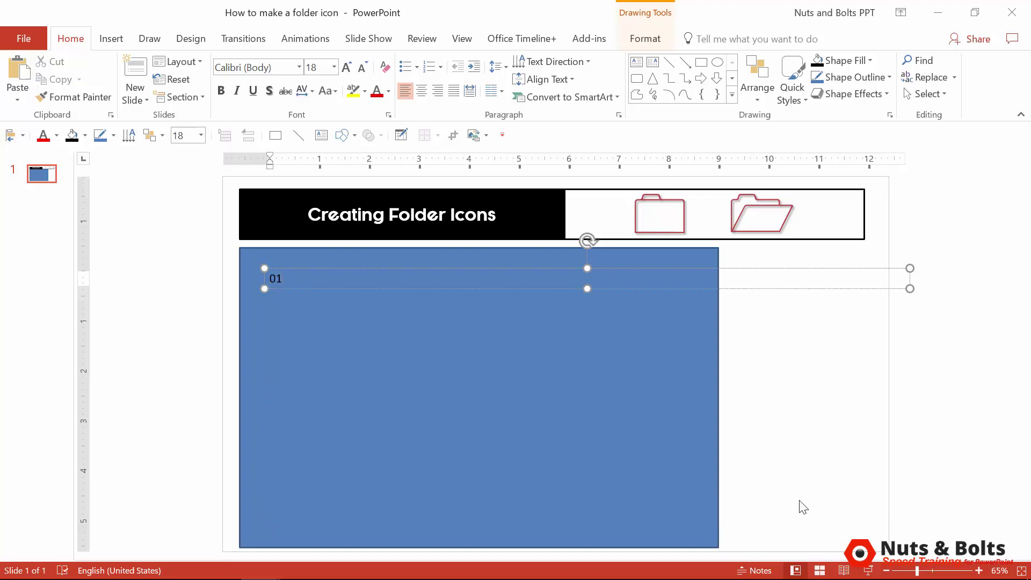
{"action": "key", "text": "Escape"}
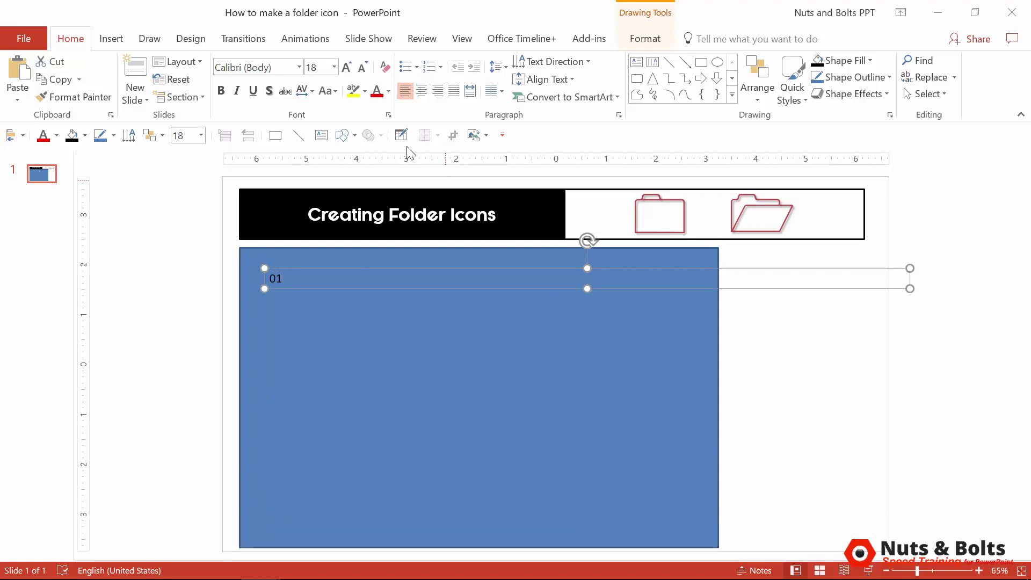
{"action": "left_click", "coordinate": [327, 68]}
{"action": "type", "text": "250"}
{"action": "key", "text": "Return"}
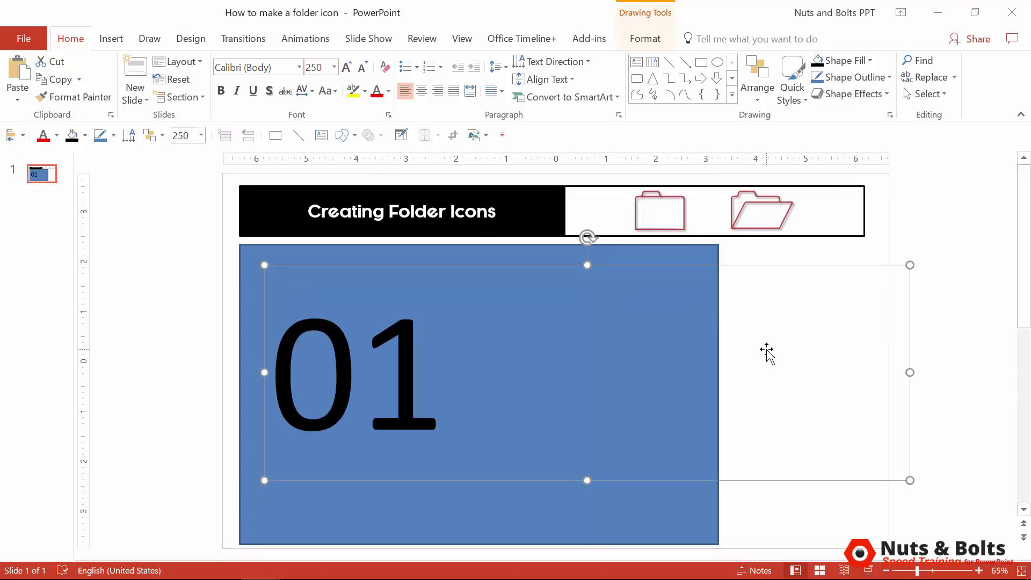
Switch the '01' text to Wingdings so it shows folder icons, then nudge them lower on the rectangle
{"action": "left_click", "coordinate": [266, 66]}
{"action": "type", "text": "Wingdings"}
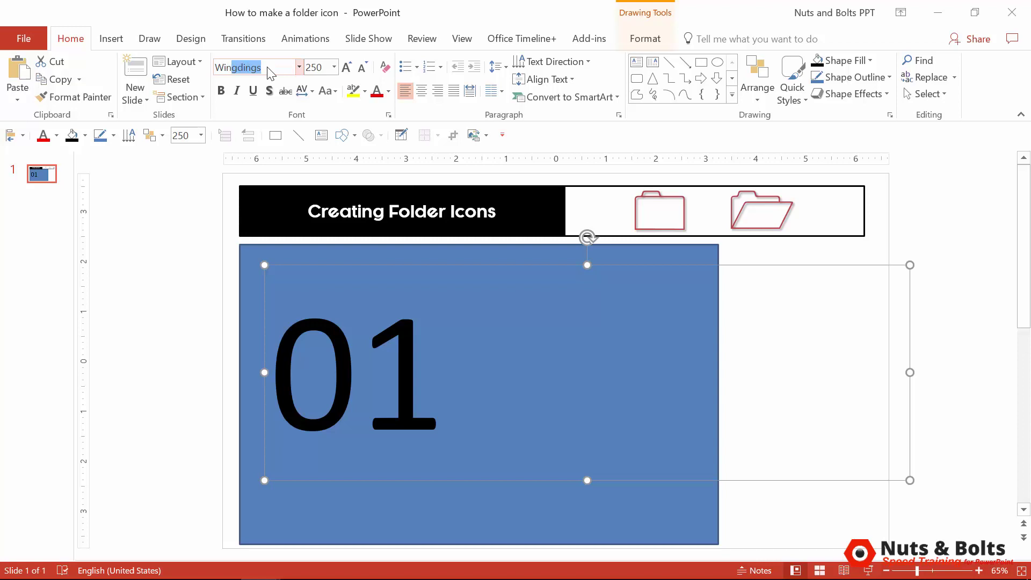
{"action": "key", "text": "Return"}
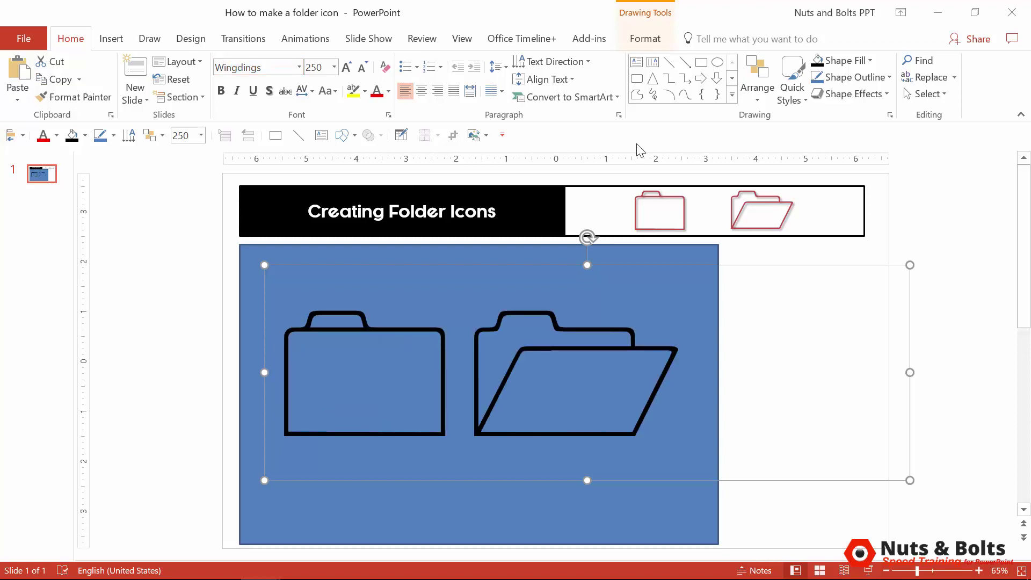
{"action": "left_click_drag", "start_coordinate": [807, 265], "coordinate": [798, 287]}
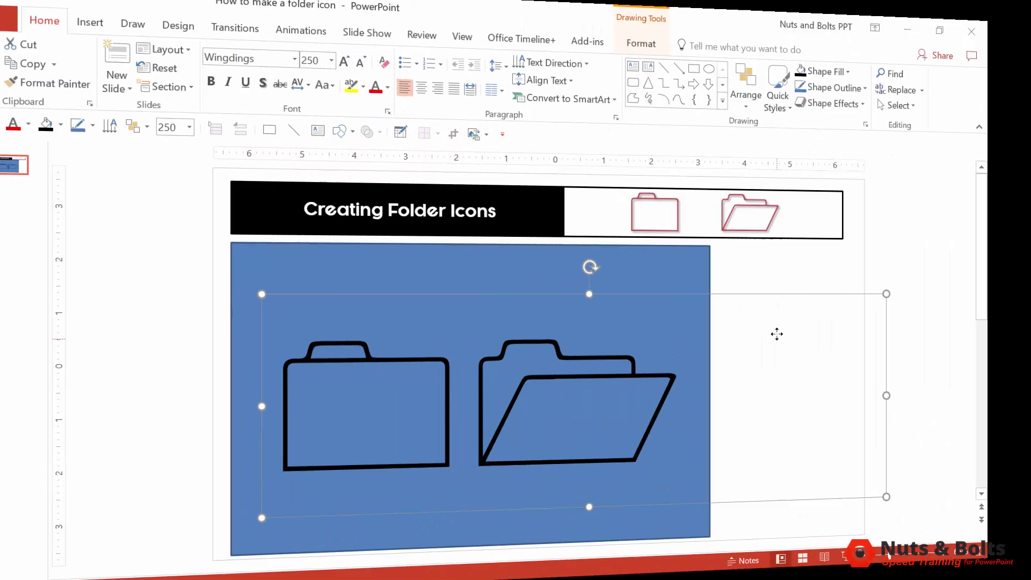
{"action": "mouse_move", "coordinate": [792, 297]}
{"action": "left_mouse_down"}
{"action": "mouse_move", "coordinate": [771, 297]}
{"action": "mouse_move", "coordinate": [863, 315]}
{"action": "mouse_move", "coordinate": [827, 281]}
{"action": "mouse_move", "coordinate": [788, 302]}
{"action": "left_mouse_up"}
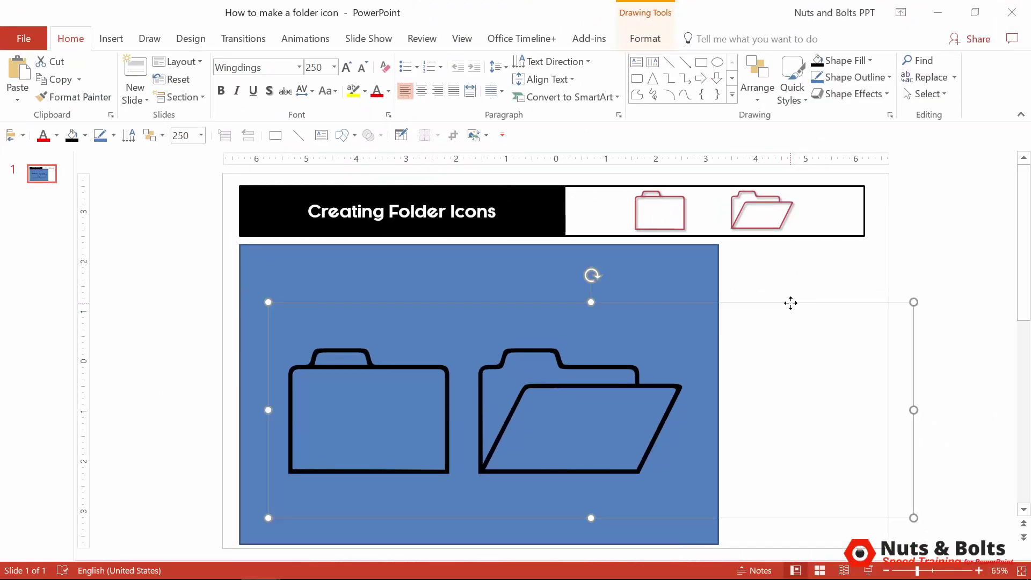
Fragment the rectangle and folder text with Merge Shapes, then delete the background rectangle
{"action": "left_click", "coordinate": [512, 264], "text": "shift"}
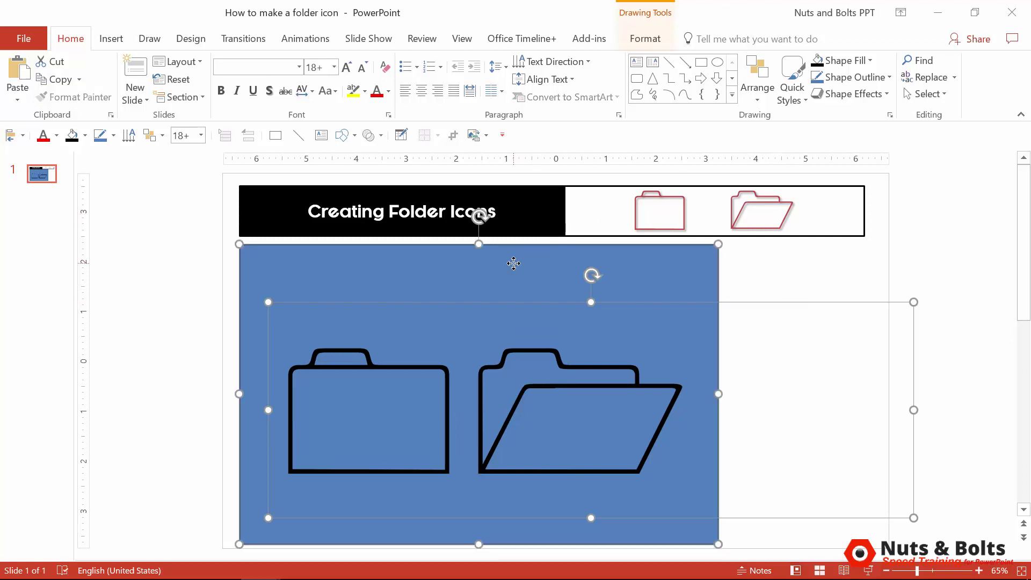
{"action": "left_click", "coordinate": [646, 41]}
{"action": "left_click", "coordinate": [182, 96]}
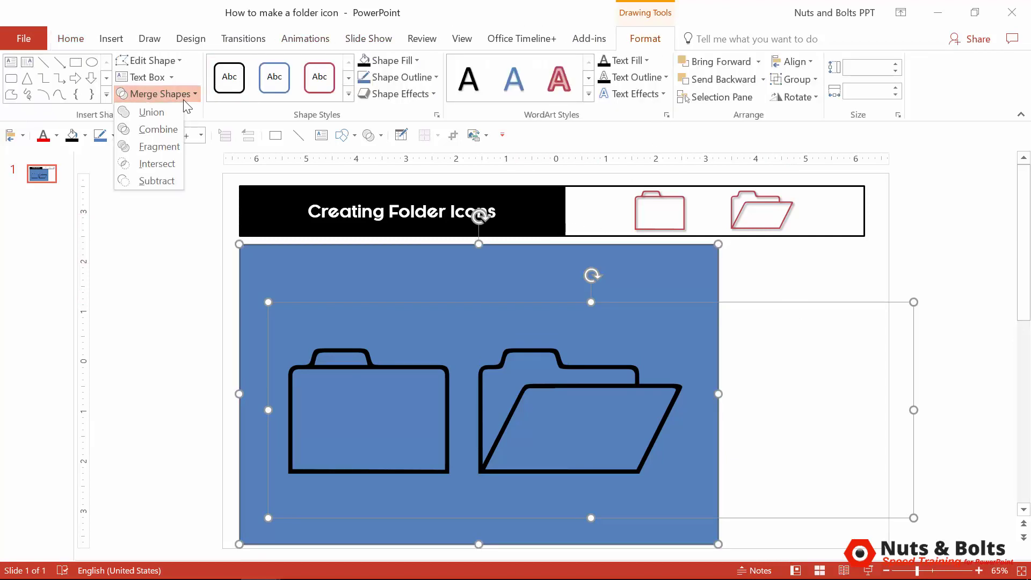
{"action": "left_click", "coordinate": [171, 147]}
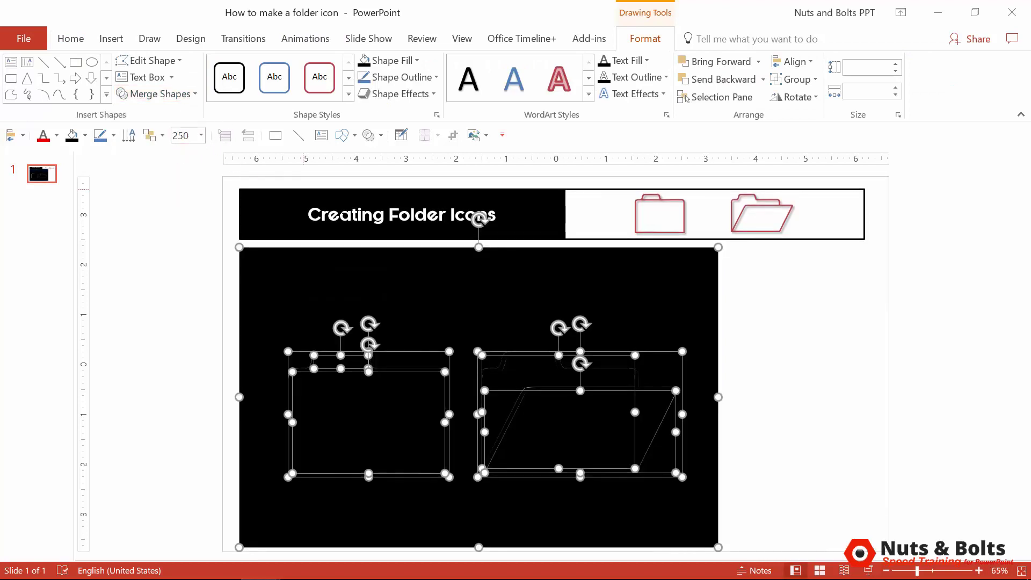
{"action": "left_click", "coordinate": [392, 282]}
{"action": "key", "text": "Delete"}
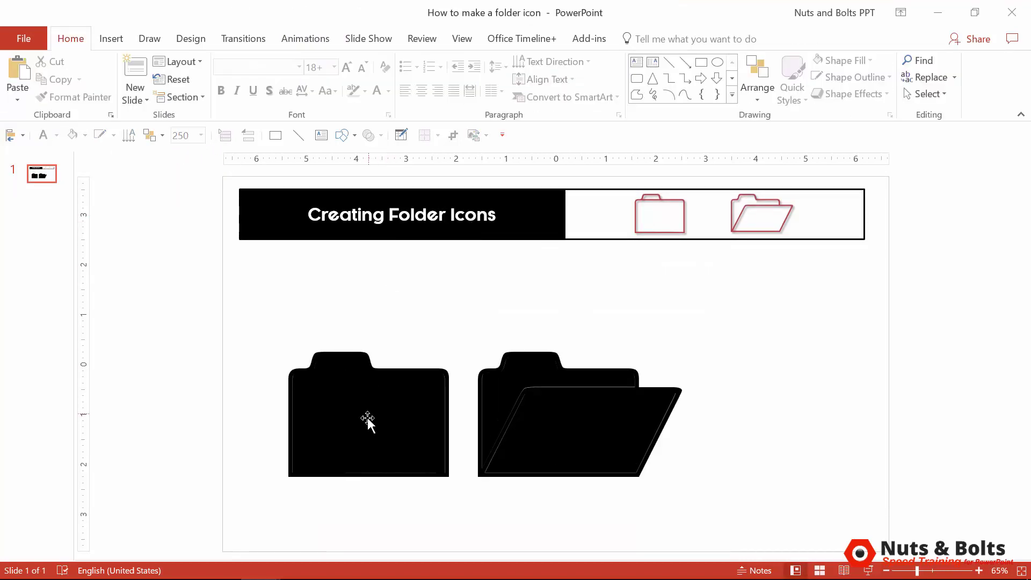
Select the folder pieces and both outlines, then enlarge the folders and move them lower
{"action": "left_click", "coordinate": [367, 417]}
{"action": "left_click", "coordinate": [510, 411], "text": "shift"}
{"action": "left_click", "coordinate": [504, 380], "text": "shift"}
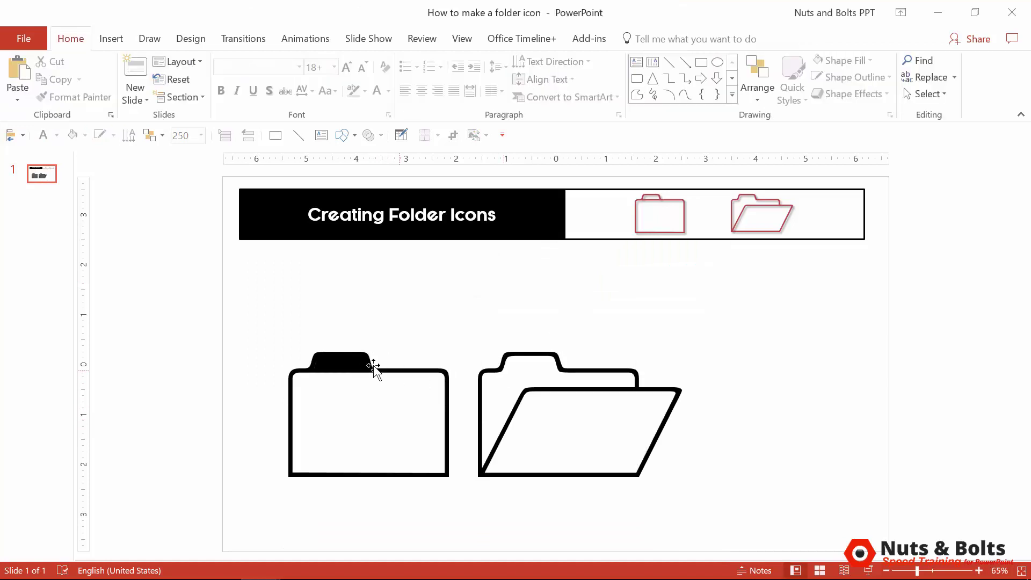
{"action": "left_click", "coordinate": [357, 361]}
{"action": "left_click_drag", "start_coordinate": [266, 299], "coordinate": [729, 519]}
{"action": "left_click_drag", "start_coordinate": [681, 346], "coordinate": [804, 344]}
{"action": "left_click_drag", "start_coordinate": [702, 357], "coordinate": [714, 379]}
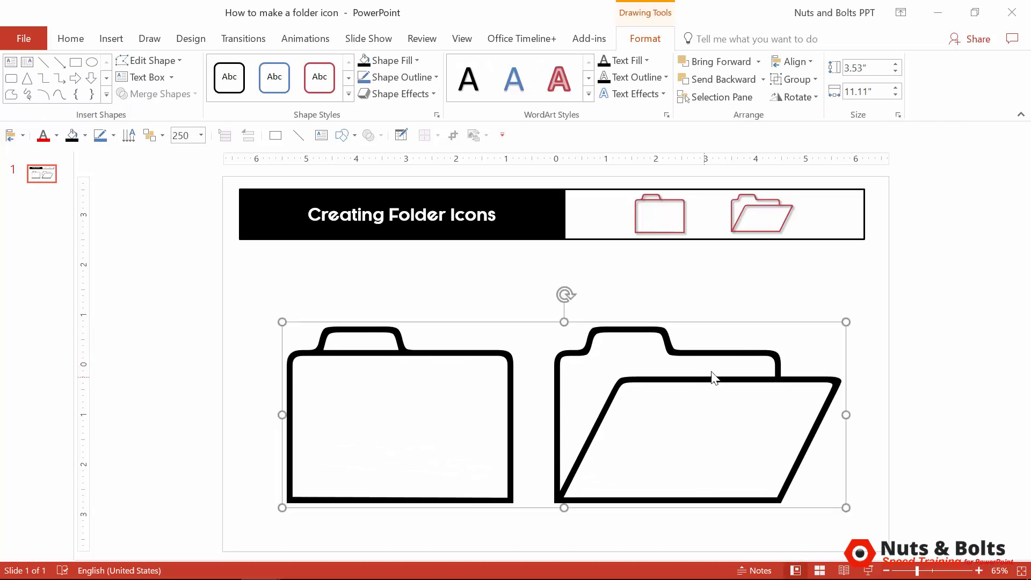
Select both large folder outlines and fill them dark red
{"action": "left_click", "coordinate": [927, 375]}
{"action": "left_click", "coordinate": [745, 214]}
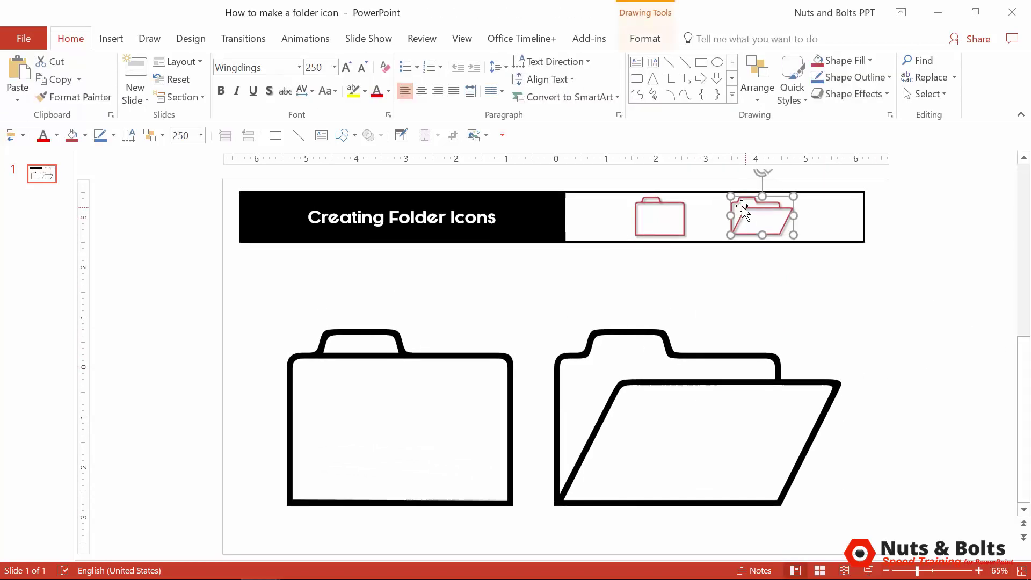
{"action": "mouse_move", "coordinate": [887, 525]}
{"action": "left_mouse_down"}
{"action": "mouse_move", "coordinate": [510, 410]}
{"action": "mouse_move", "coordinate": [242, 299]}
{"action": "left_mouse_up"}
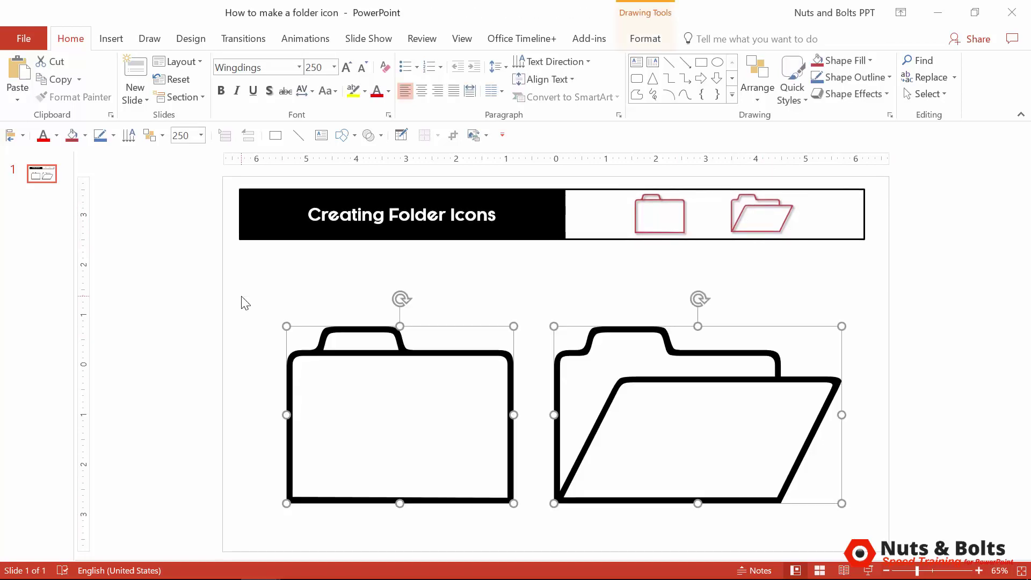
{"action": "left_click", "coordinate": [646, 39]}
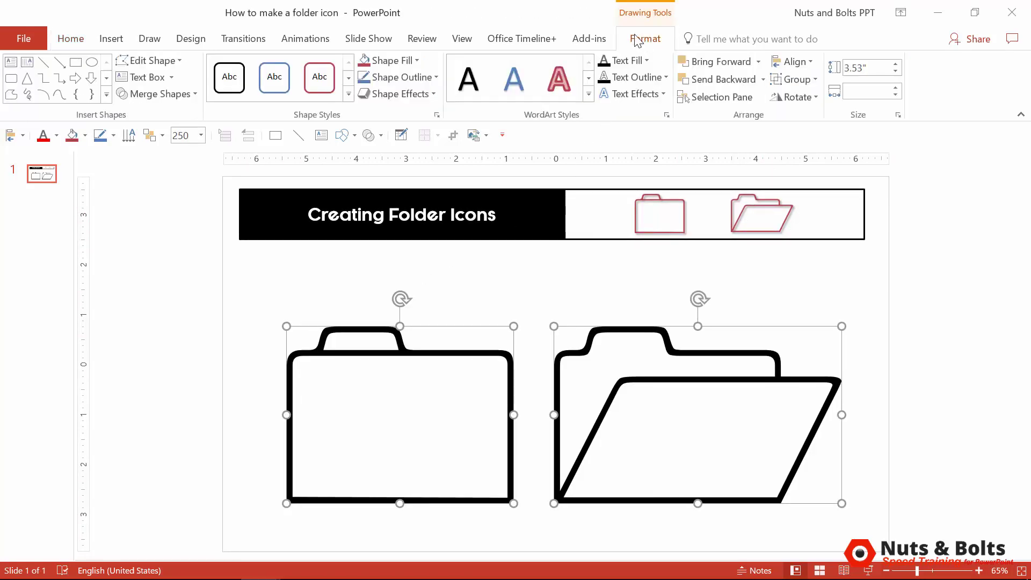
{"action": "left_click", "coordinate": [417, 60]}
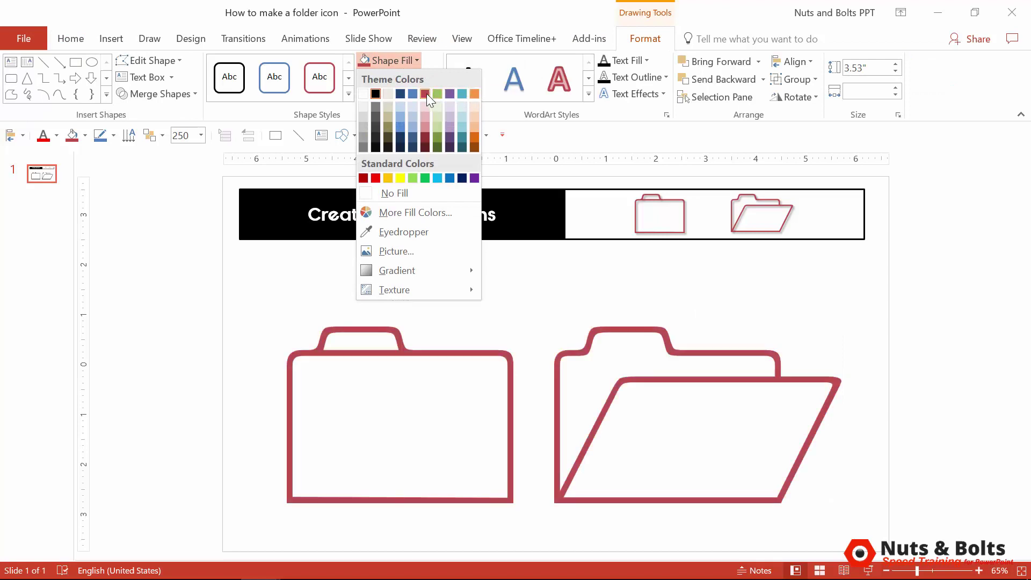
{"action": "left_click", "coordinate": [425, 93]}
Apply the first Outer drop shadow preset to both folders
{"action": "left_click", "coordinate": [433, 77]}
{"action": "left_click", "coordinate": [433, 77]}
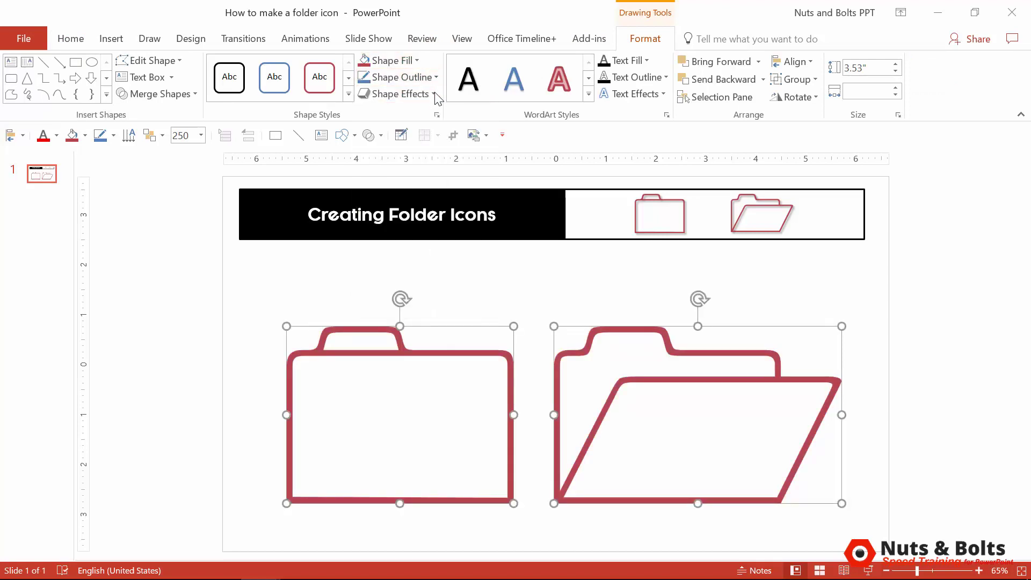
{"action": "left_click", "coordinate": [434, 95]}
{"action": "mouse_move", "coordinate": [433, 154]}
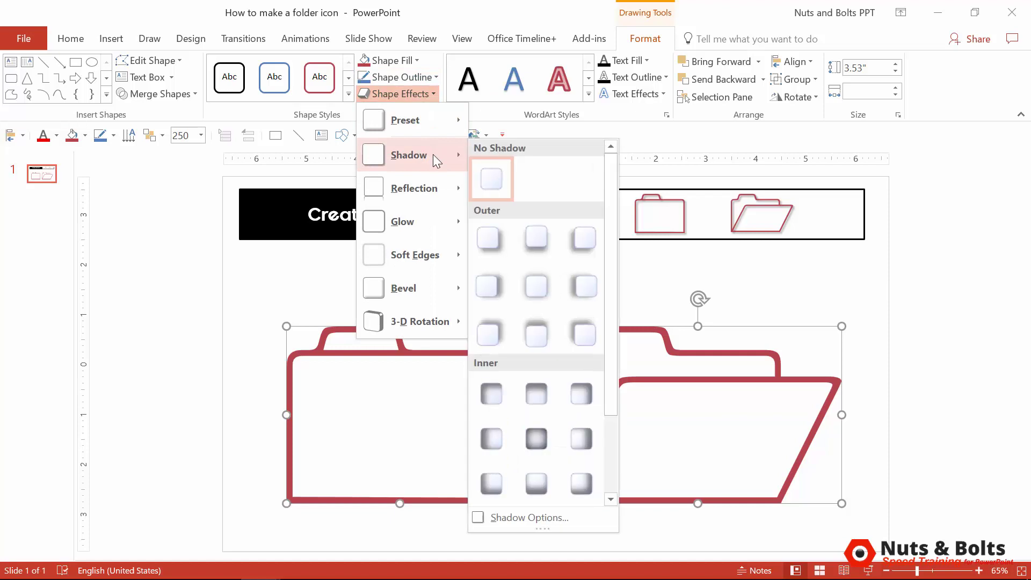
{"action": "left_click", "coordinate": [491, 233]}
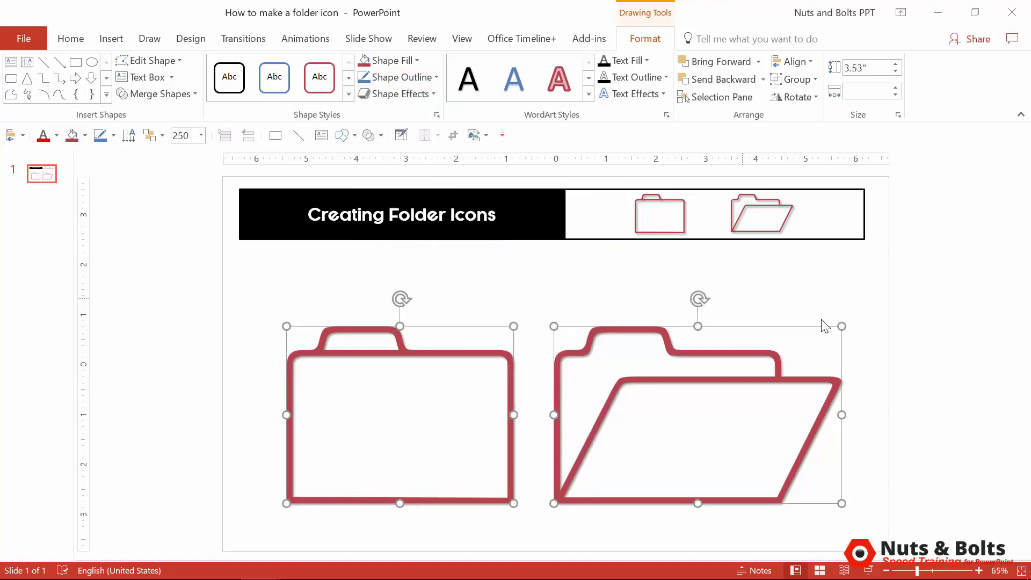
{"action": "left_click", "coordinate": [950, 412]}
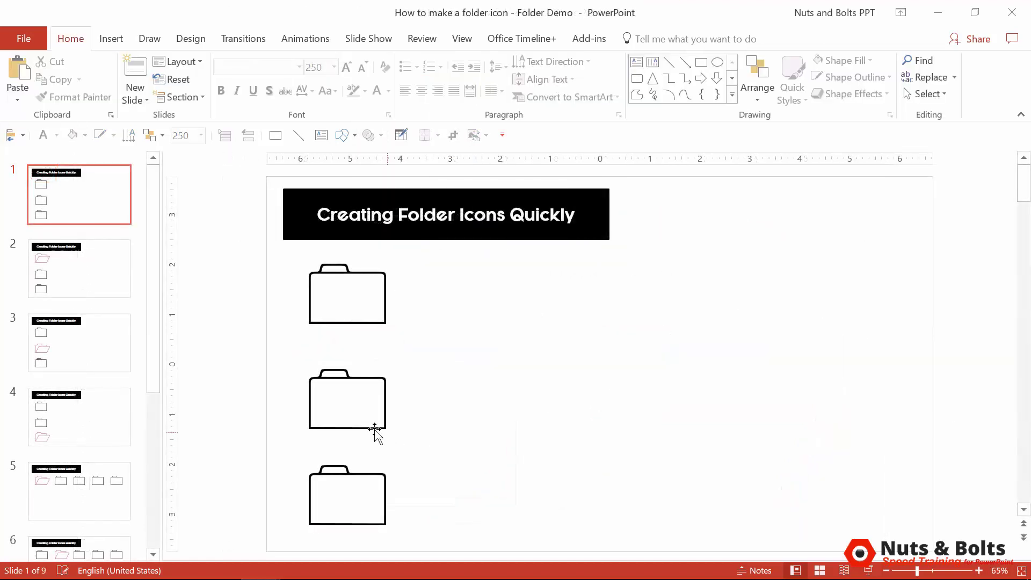
Browse Folder Demo slides 2 to 4 showing the red folder variations
{"action": "left_click", "coordinate": [366, 427]}
{"action": "left_click", "coordinate": [97, 282]}
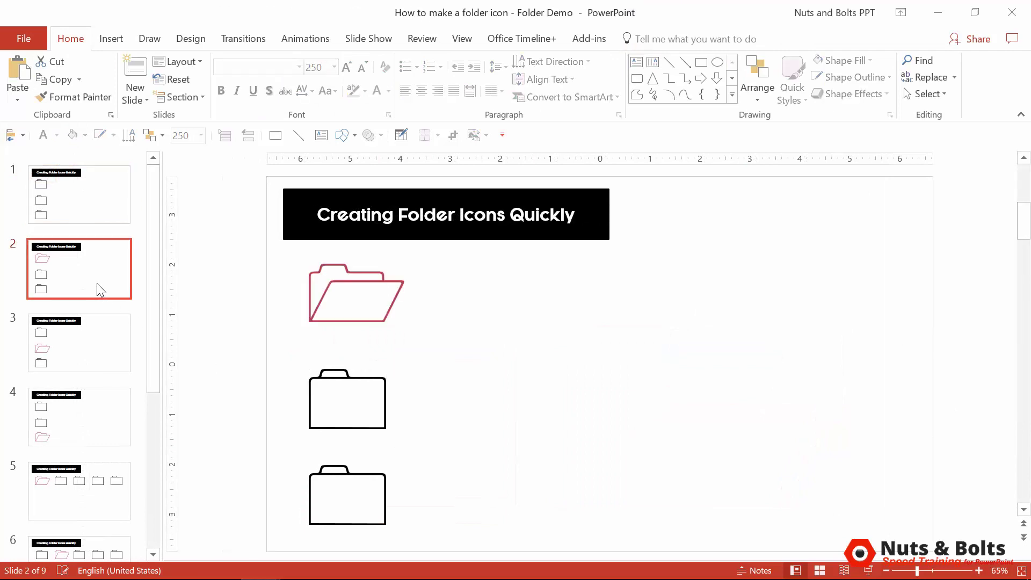
{"action": "left_click", "coordinate": [100, 356]}
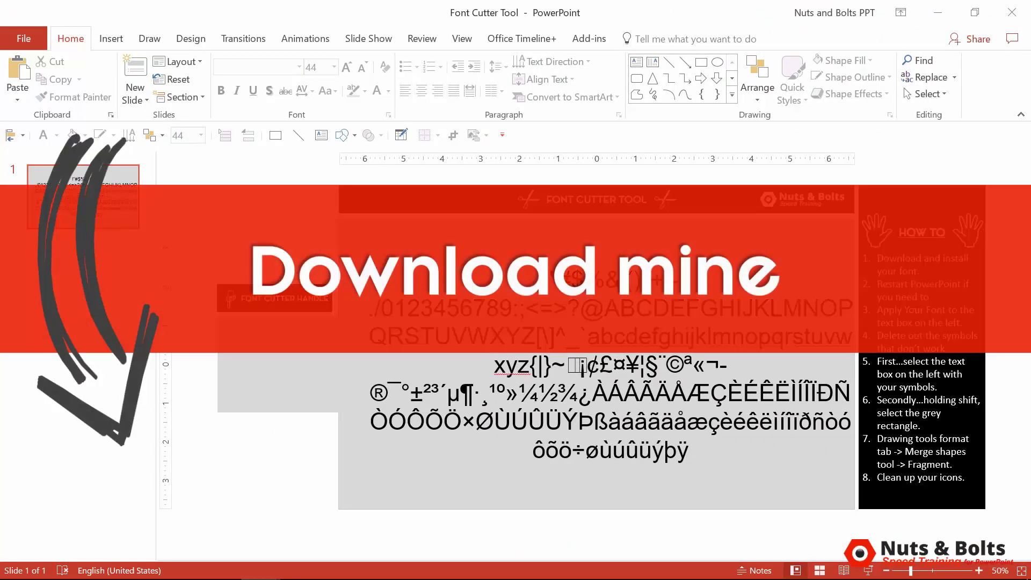
{"action": "left_click", "coordinate": [486, 308]}
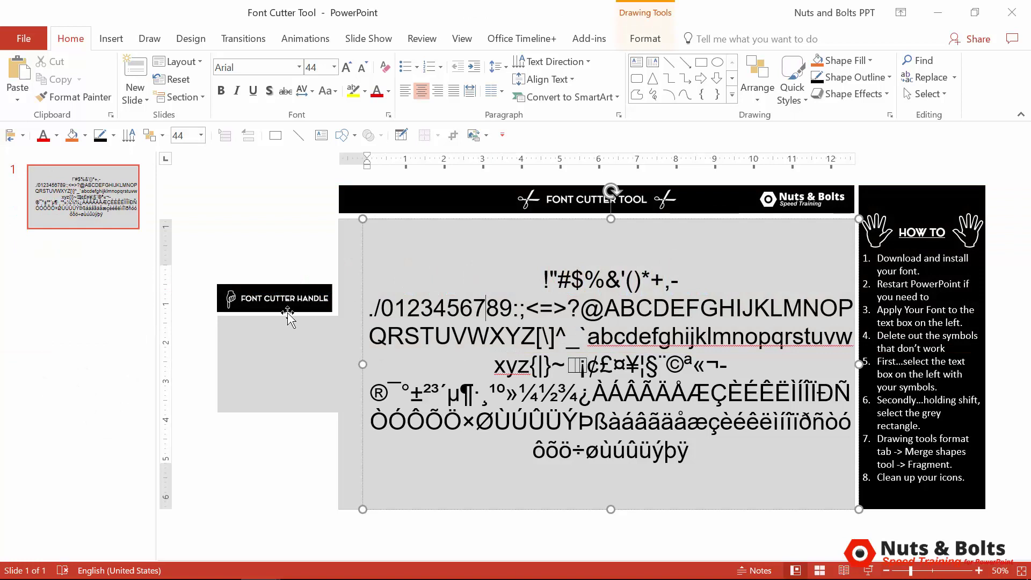
{"action": "left_click", "coordinate": [260, 333], "text": "shift"}
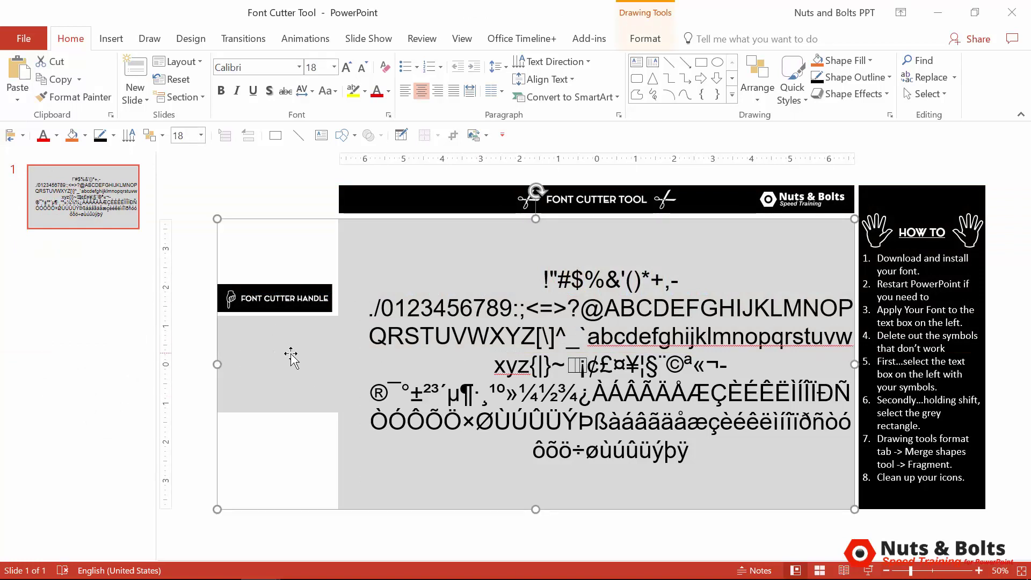
{"action": "left_click_drag", "start_coordinate": [542, 274], "coordinate": [712, 449]}
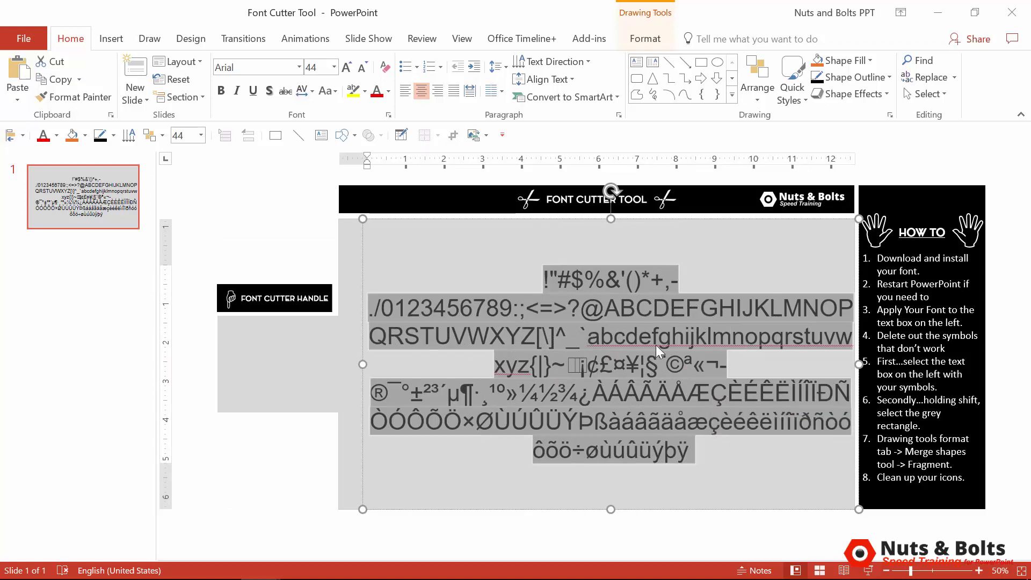
{"action": "left_click_drag", "start_coordinate": [711, 451], "coordinate": [490, 388]}
{"action": "key", "text": "Escape"}
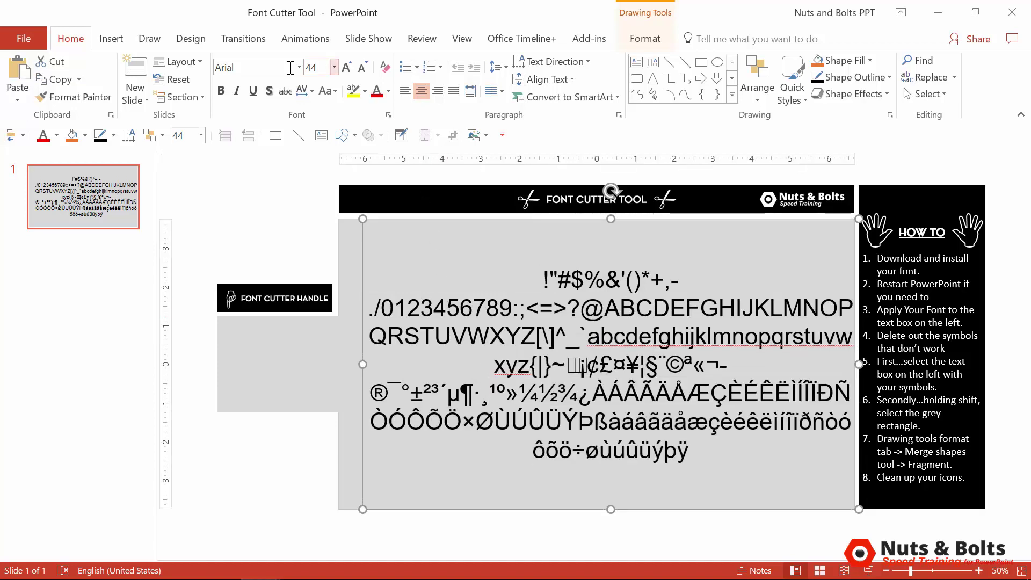
Preview the character box in Wingdings, then in Wingdings 2
{"action": "left_click", "coordinate": [283, 71]}
{"action": "type", "text": "Wingdings"}
{"action": "key", "text": "Return"}
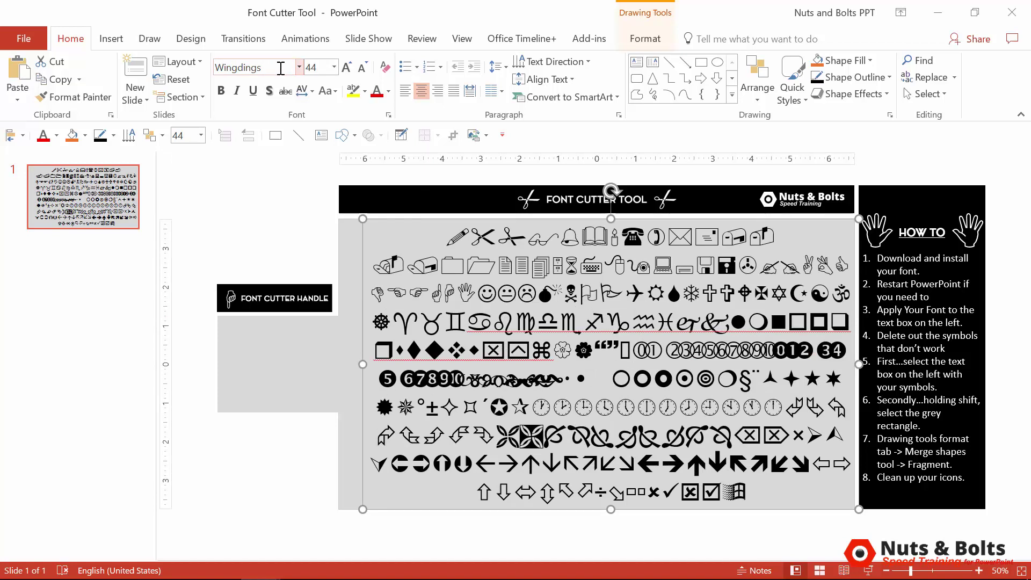
{"action": "left_click", "coordinate": [281, 69]}
{"action": "type", "text": "2"}
{"action": "key", "text": "Return"}
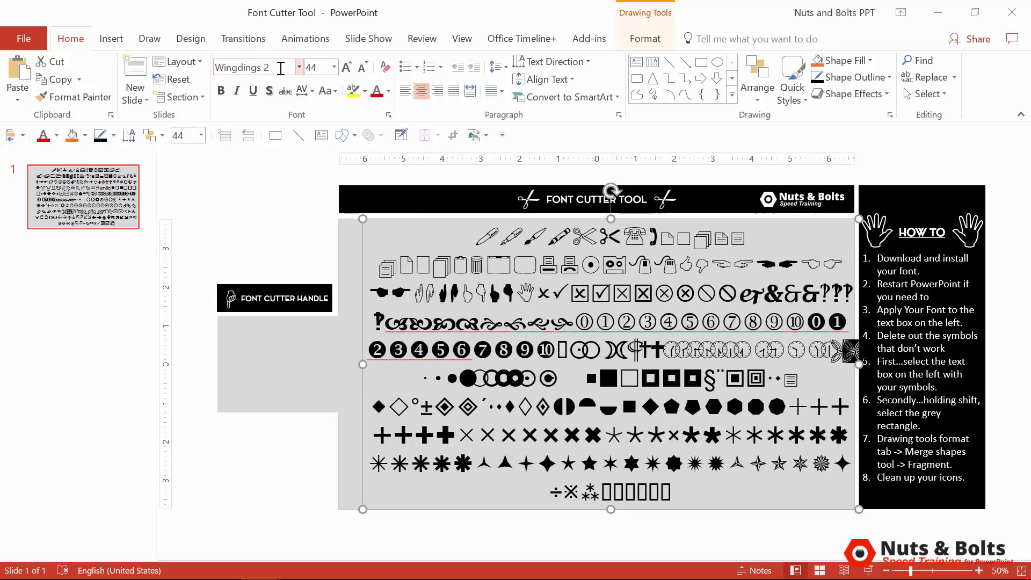
Highlight the row-three check-box symbols, then switch the characters to Webdings
{"action": "left_click_drag", "start_coordinate": [536, 290], "coordinate": [652, 290]}
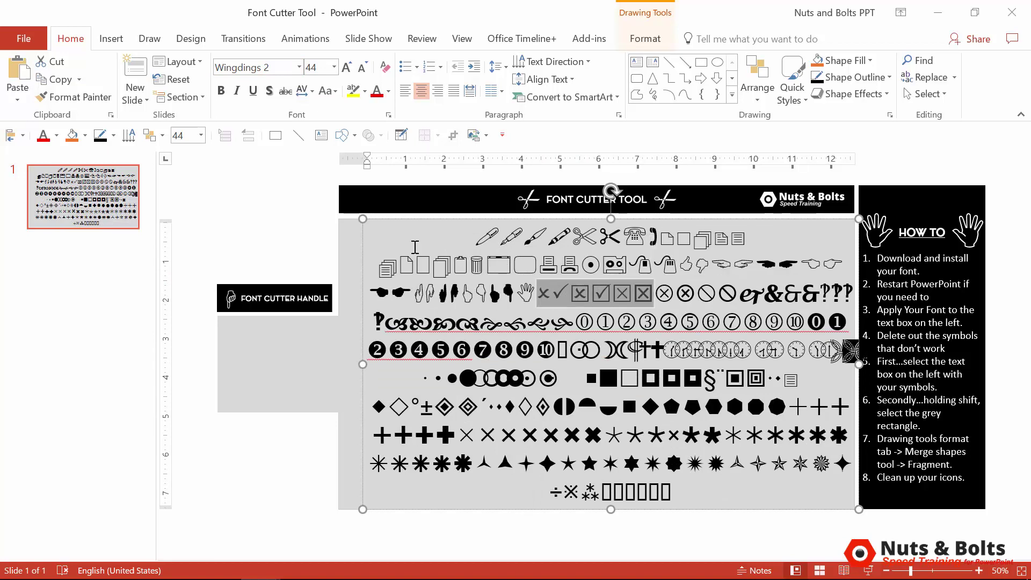
{"action": "key", "text": "Escape"}
{"action": "left_click", "coordinate": [265, 66]}
{"action": "type", "text": "Webdings"}
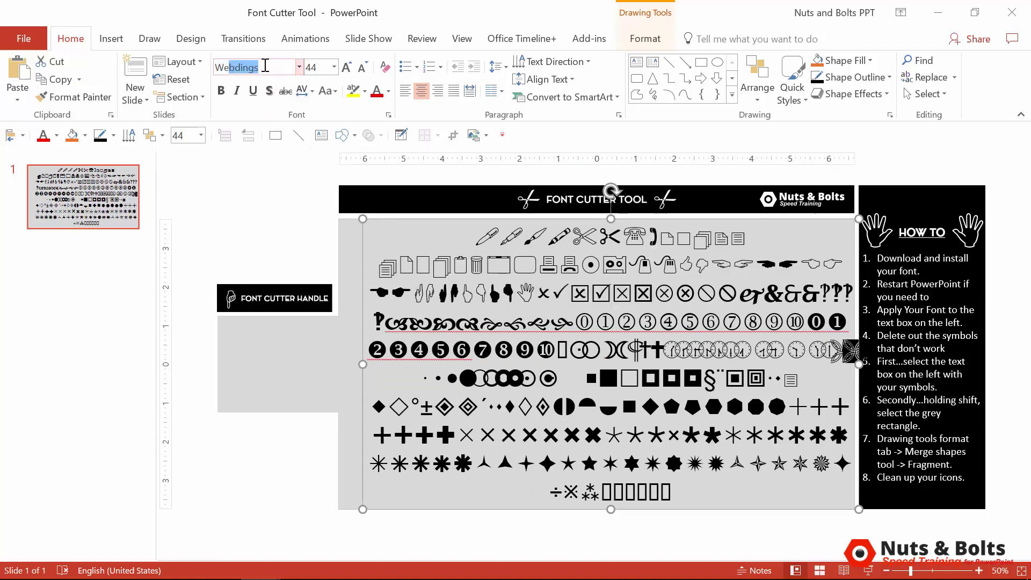
{"action": "key", "text": "Return"}
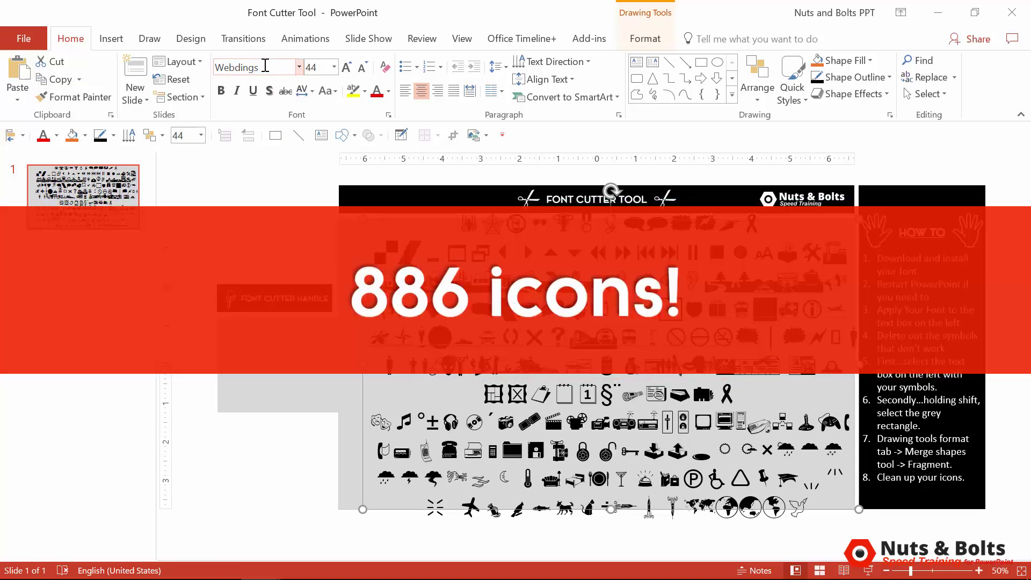
Search the web for 'free icon fonts' and scroll through the results
{"action": "type", "text": "f"}
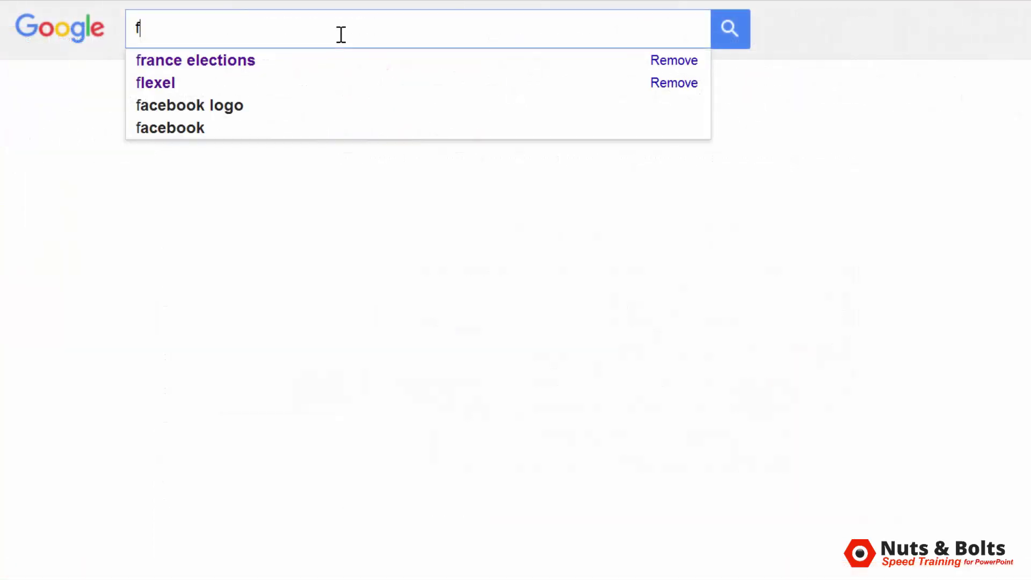
{"action": "type", "text": "ree icon fonts"}
{"action": "key", "text": "Return"}
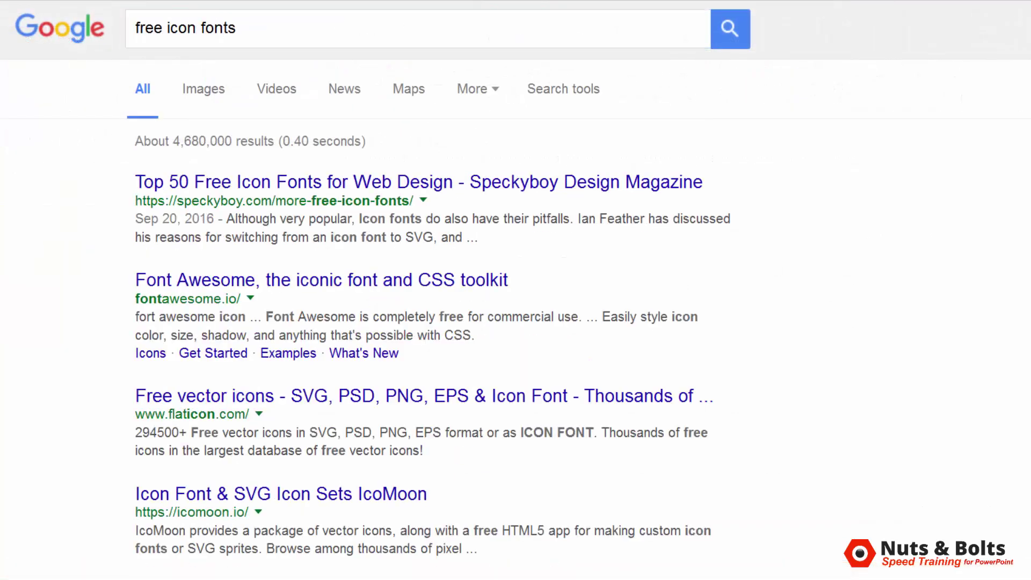
{"action": "scroll", "coordinate": [341, 34], "scroll_direction": "down", "scroll_amount": 3}
{"action": "scroll", "coordinate": [430, 290], "scroll_direction": "down", "scroll_amount": 3}
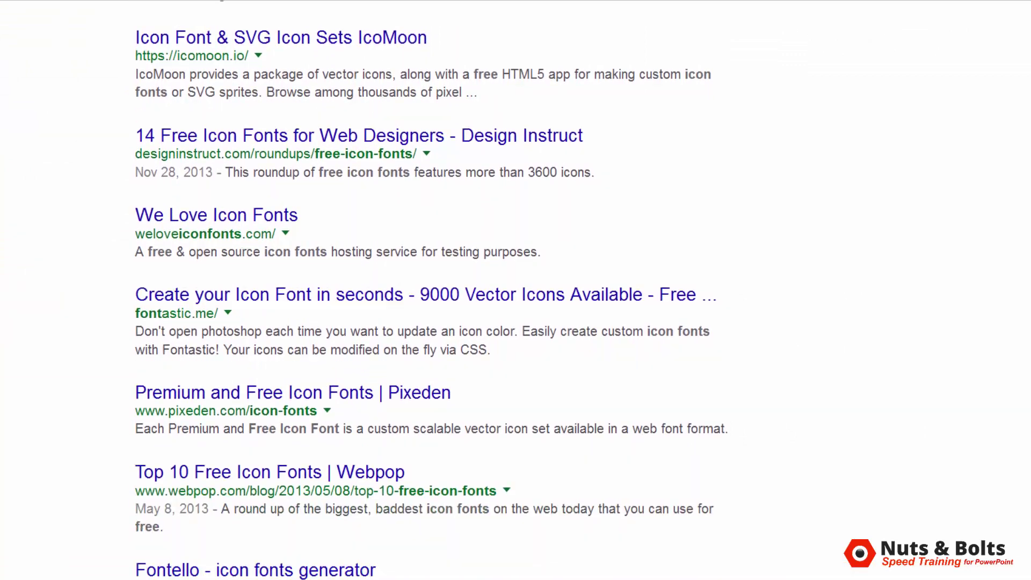
{"action": "scroll", "coordinate": [430, 290], "scroll_direction": "down", "scroll_amount": 5}
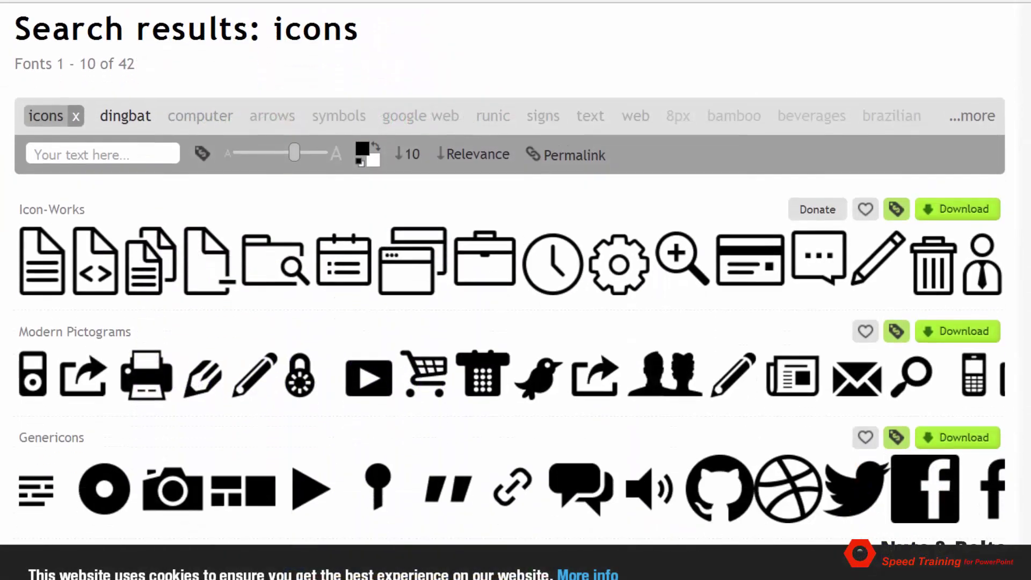
Scroll the 1001 Fonts icon results past Icon-Works down to Janda Flower Doodles and pagination
{"action": "scroll", "coordinate": [510, 290], "scroll_direction": "down", "scroll_amount": 8}
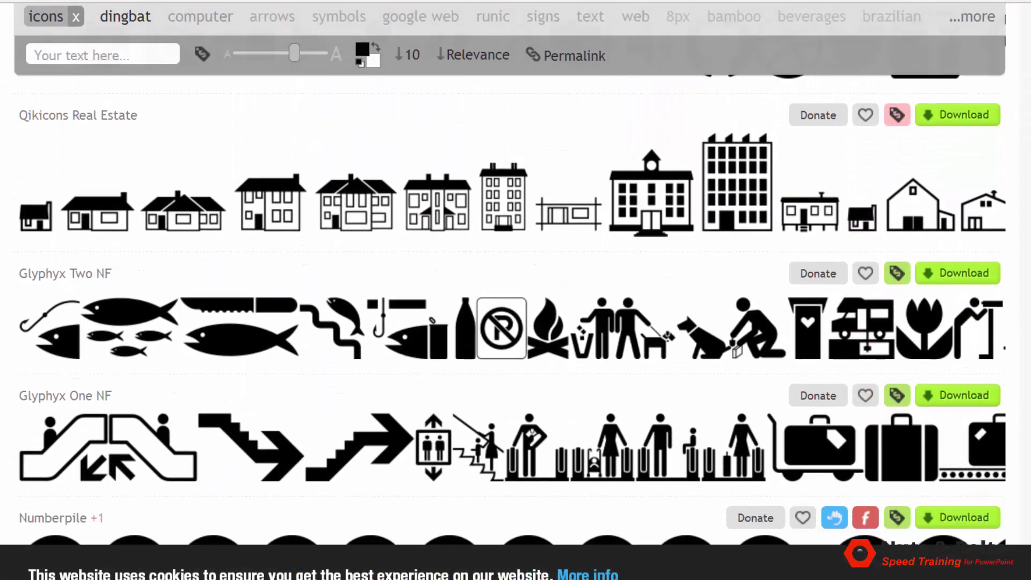
{"action": "scroll", "coordinate": [510, 289], "scroll_direction": "down", "scroll_amount": 7}
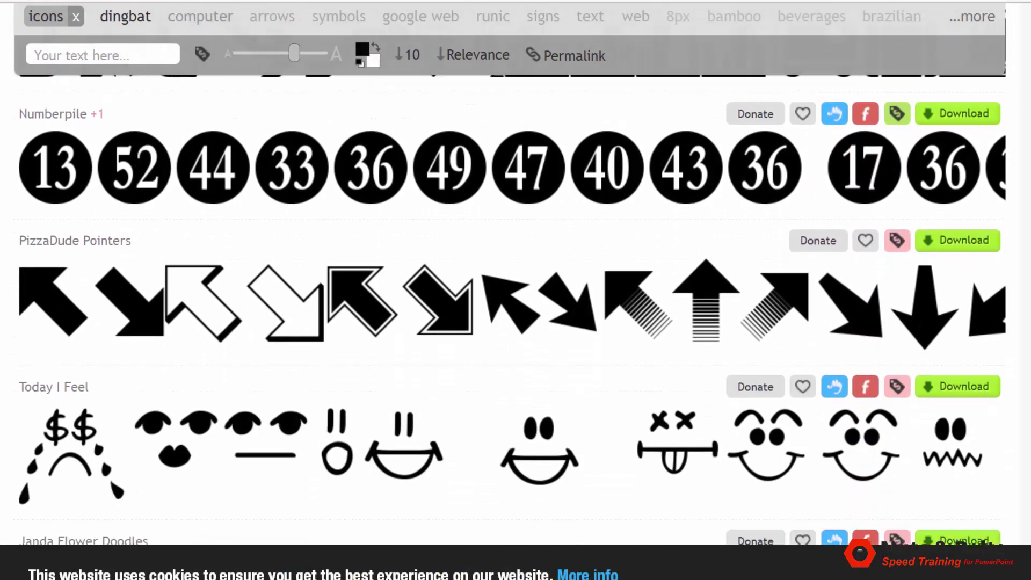
{"action": "scroll", "coordinate": [510, 290], "scroll_direction": "down", "scroll_amount": 4}
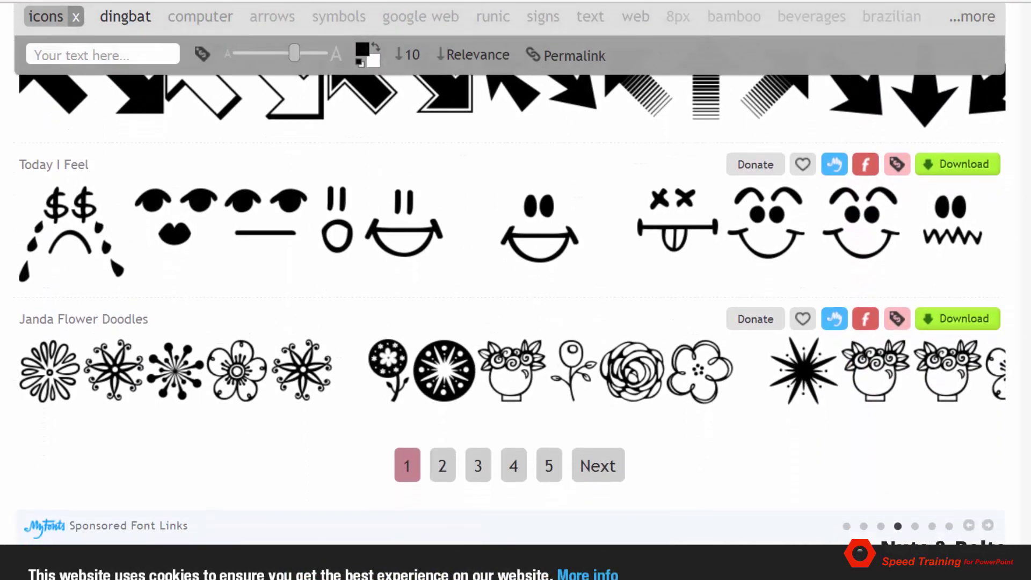